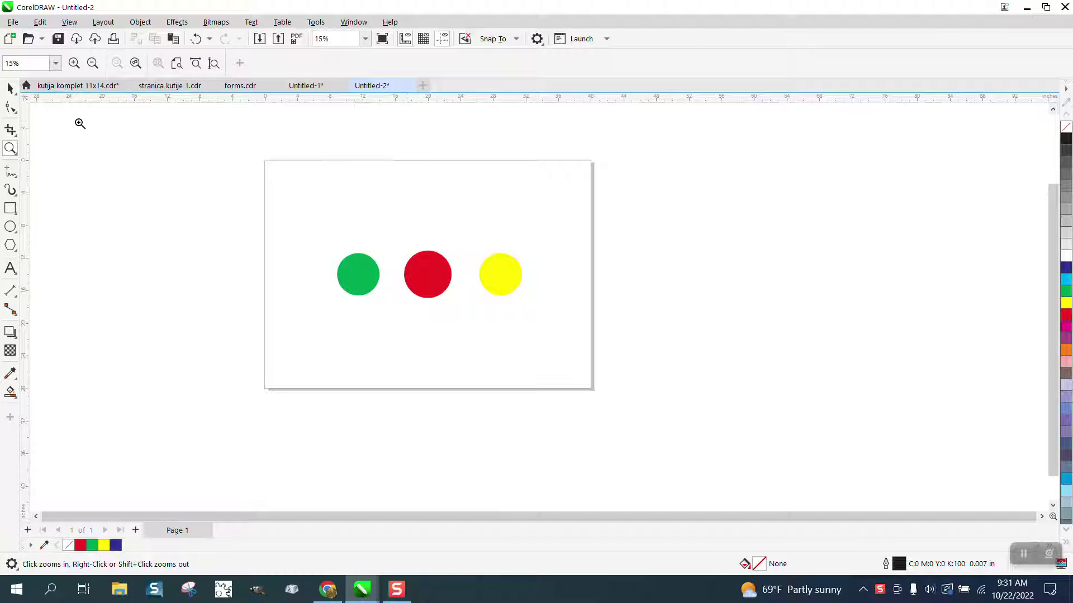
# Step: Start recording a macro named page2, stored in GlobalMacros
pyautogui.click(10, 87)
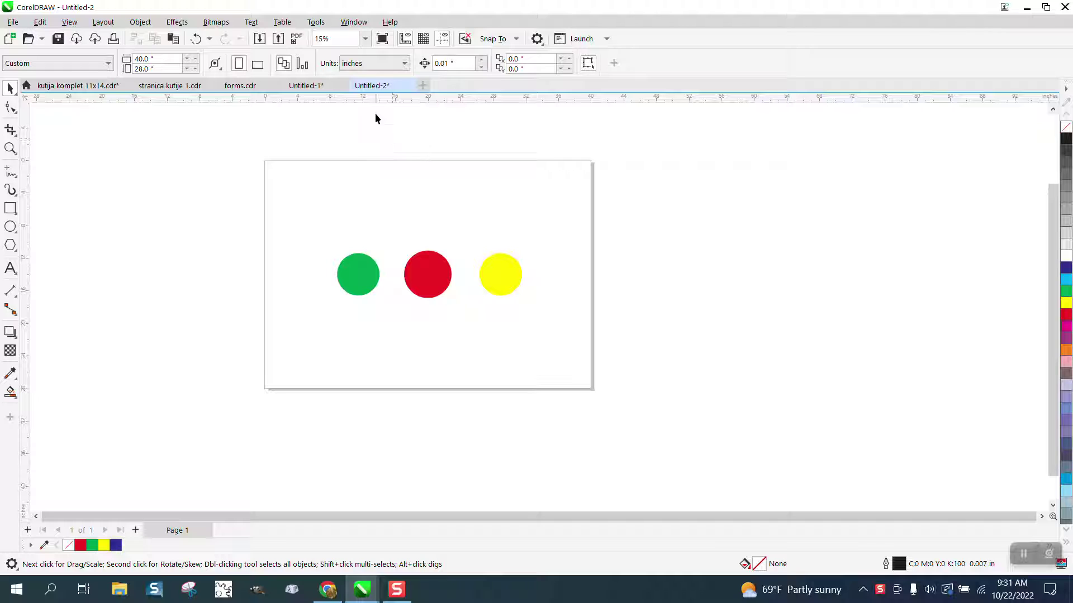
pyautogui.click(319, 25)
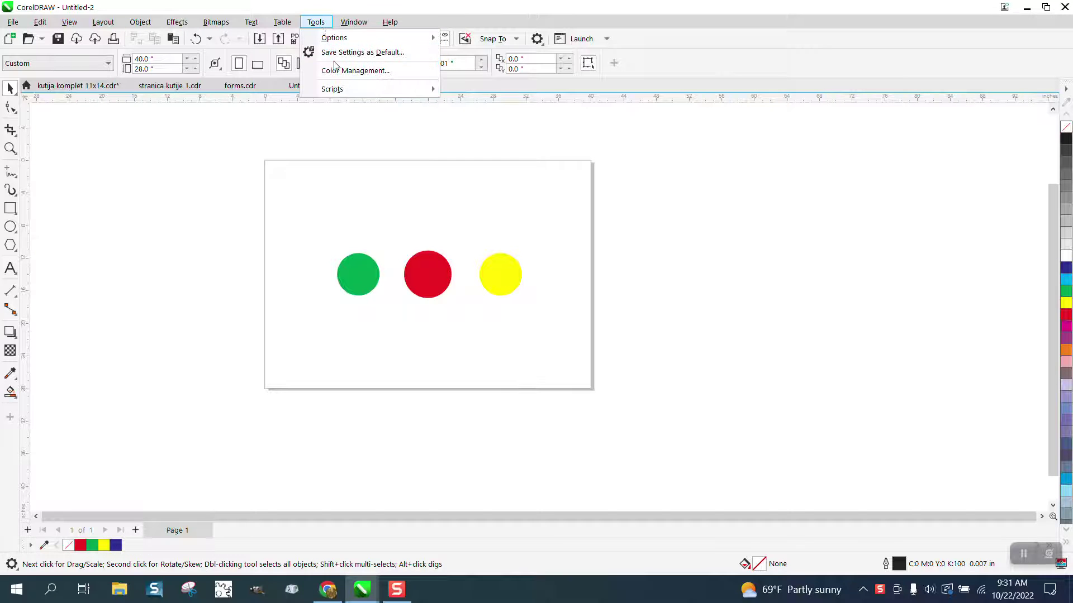
pyautogui.moveTo(337, 93)
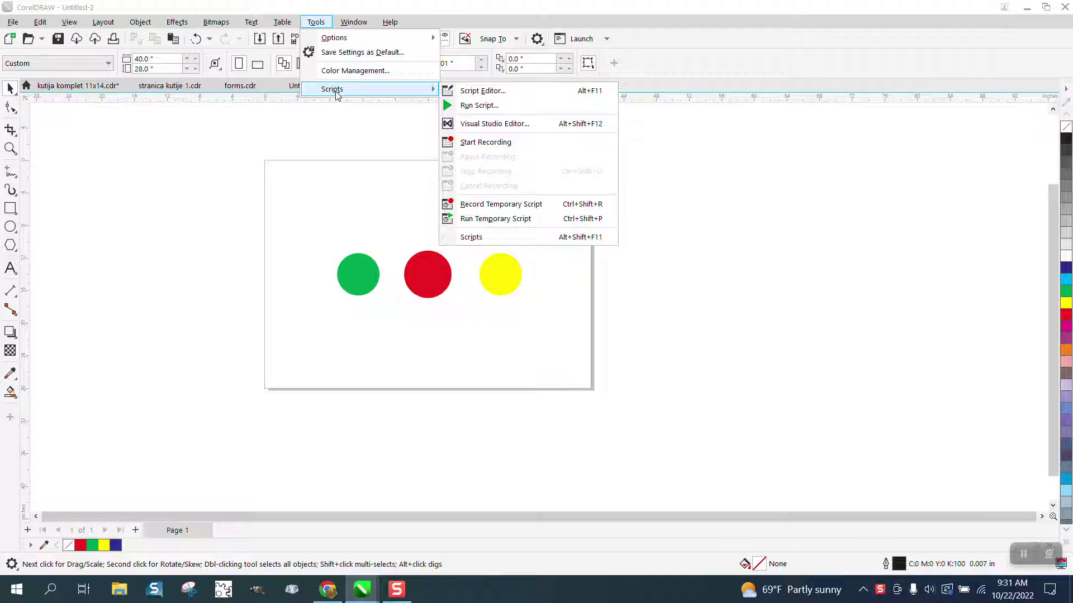
pyautogui.click(491, 142)
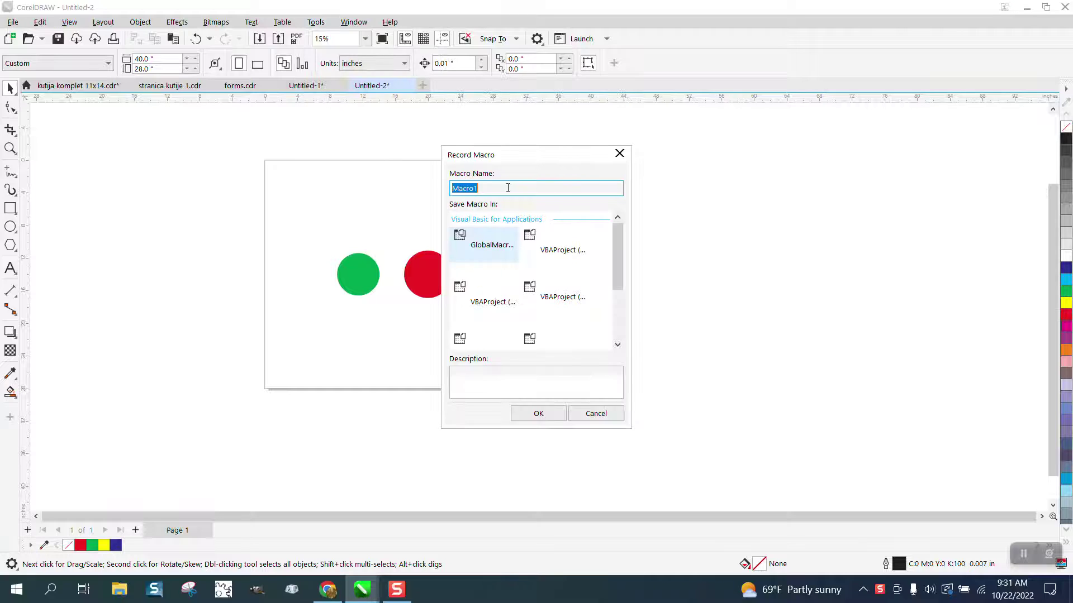
pyautogui.write('page')
pyautogui.write('1')
pyautogui.click(540, 414)
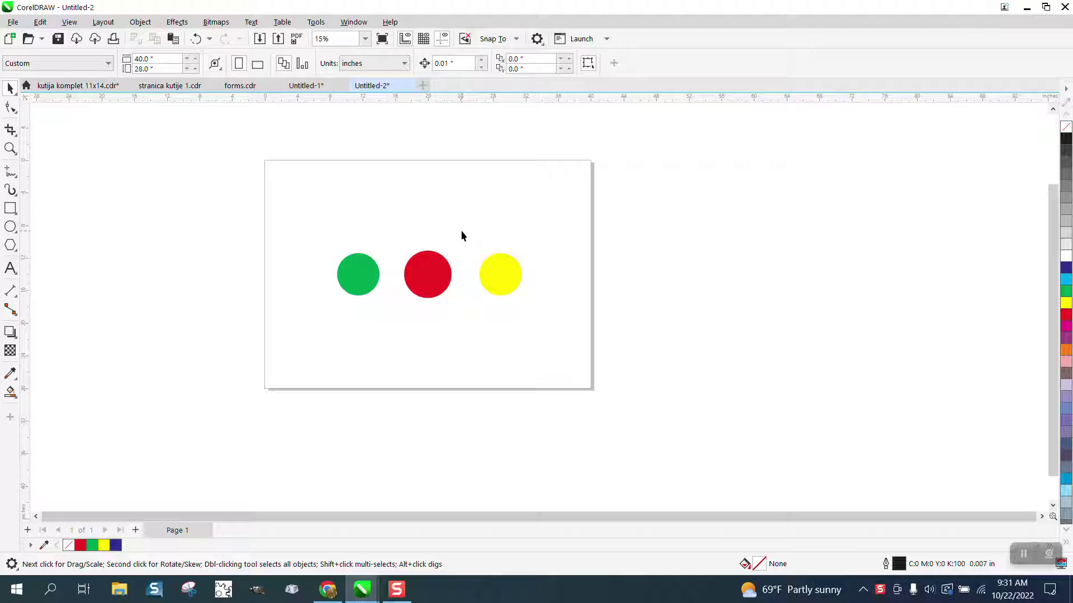
# Step: Select all three circles on page 1 and copy them
pyautogui.hotkey('ctrl', 'a')
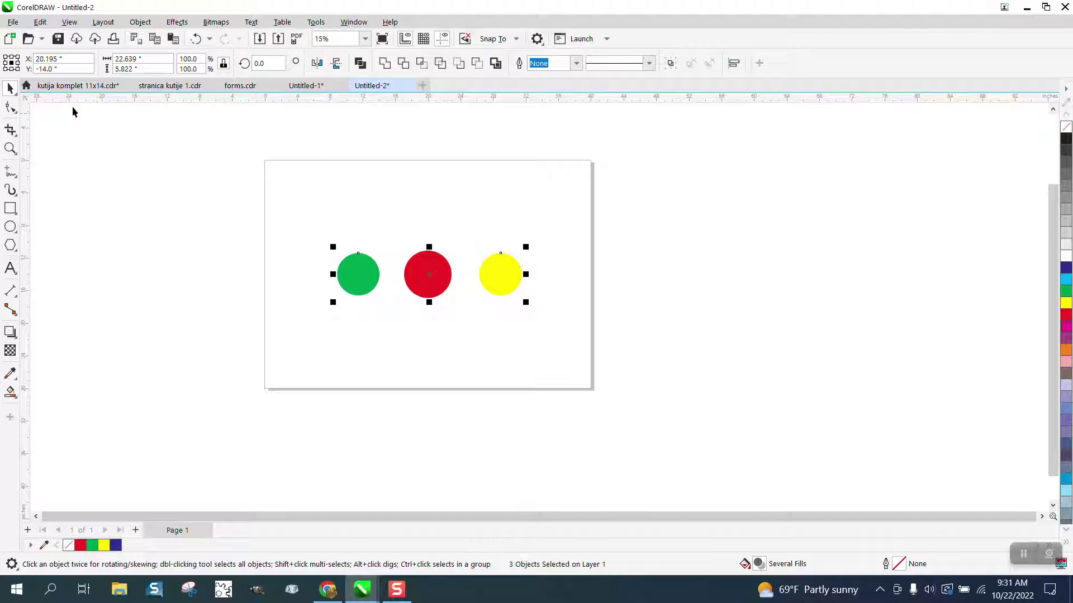
pyautogui.click(40, 22)
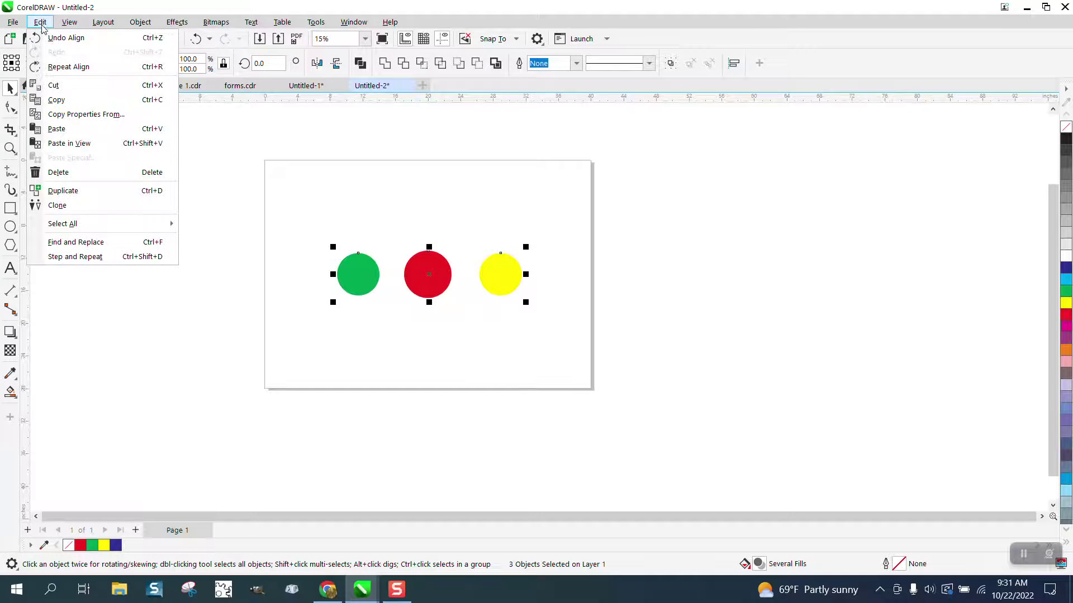
pyautogui.click(57, 100)
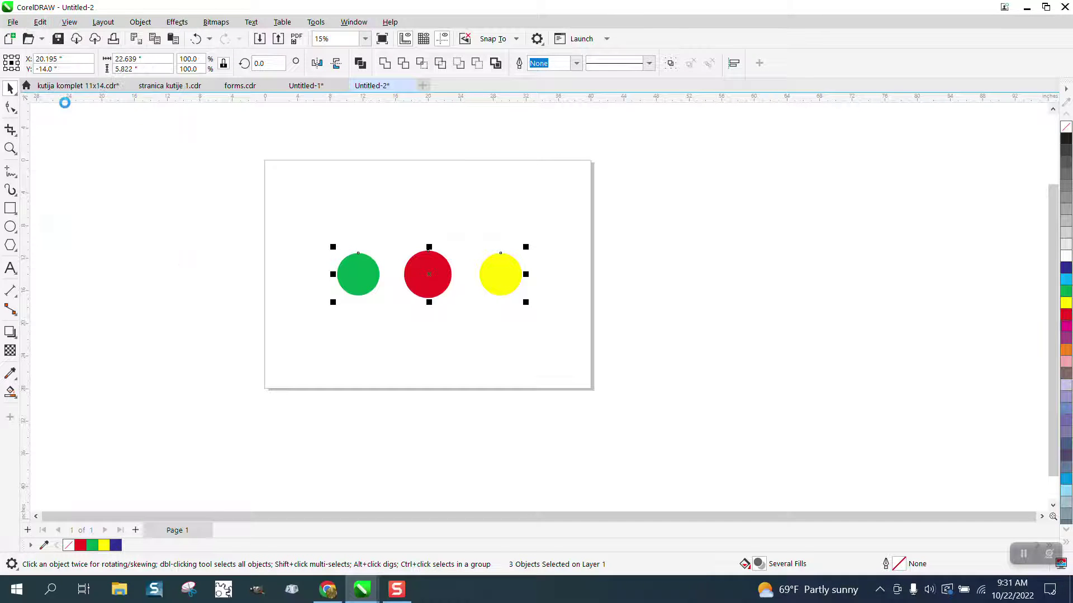
# Step: Add a new page after page 1 and paste the copied circles onto it
pyautogui.click(136, 530)
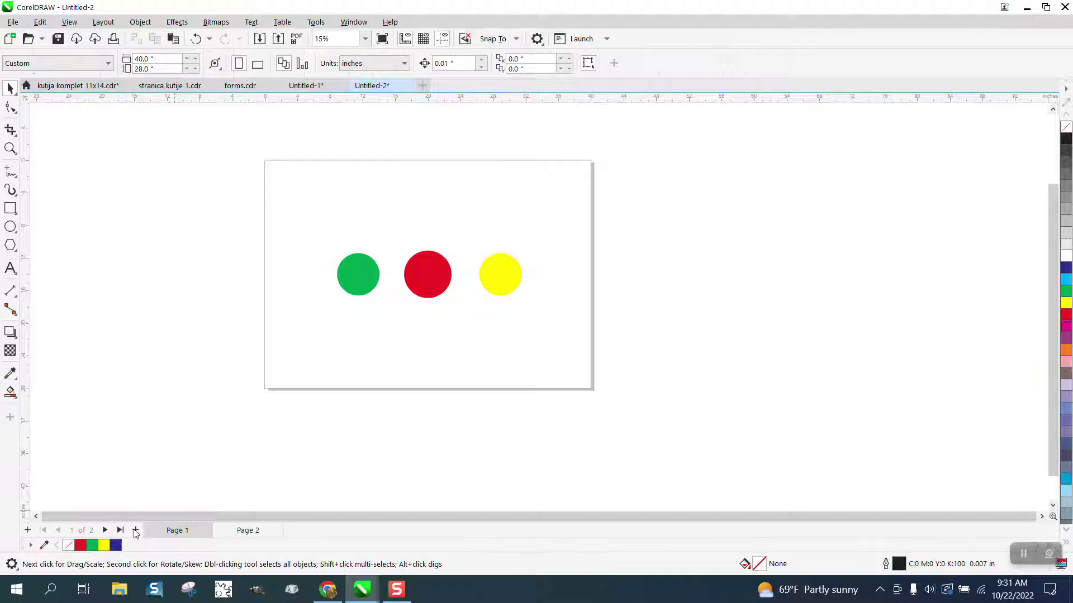
pyautogui.click(233, 532)
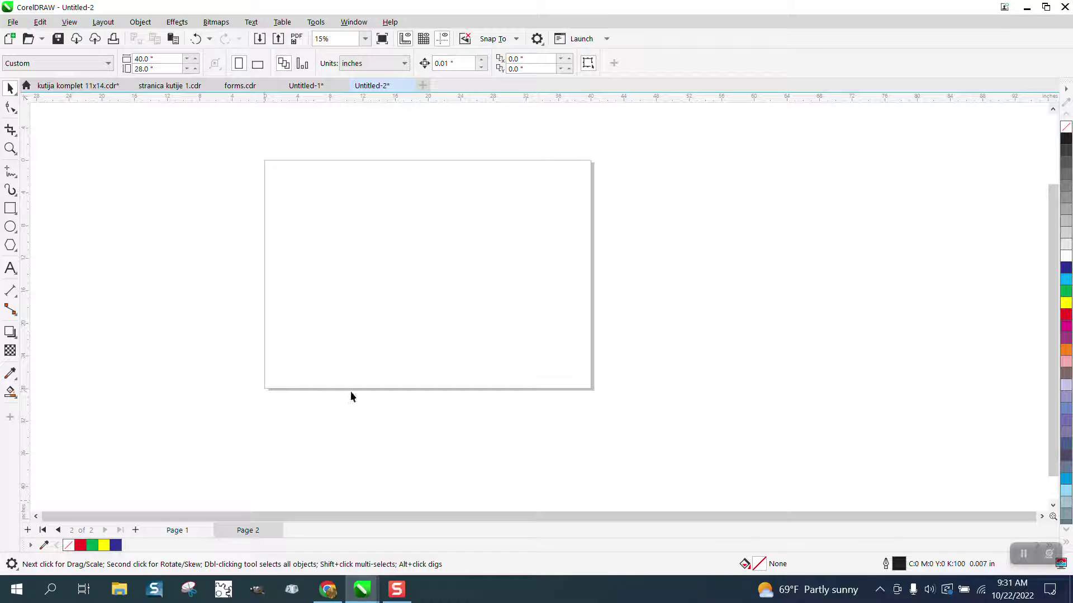
pyautogui.rightClick(408, 286)
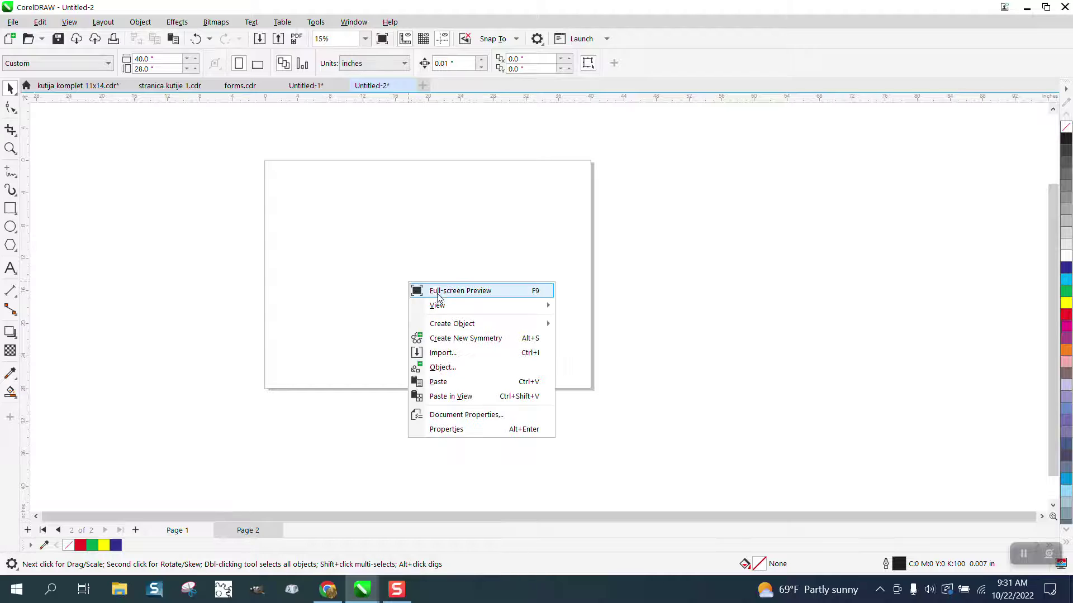
pyautogui.click(438, 382)
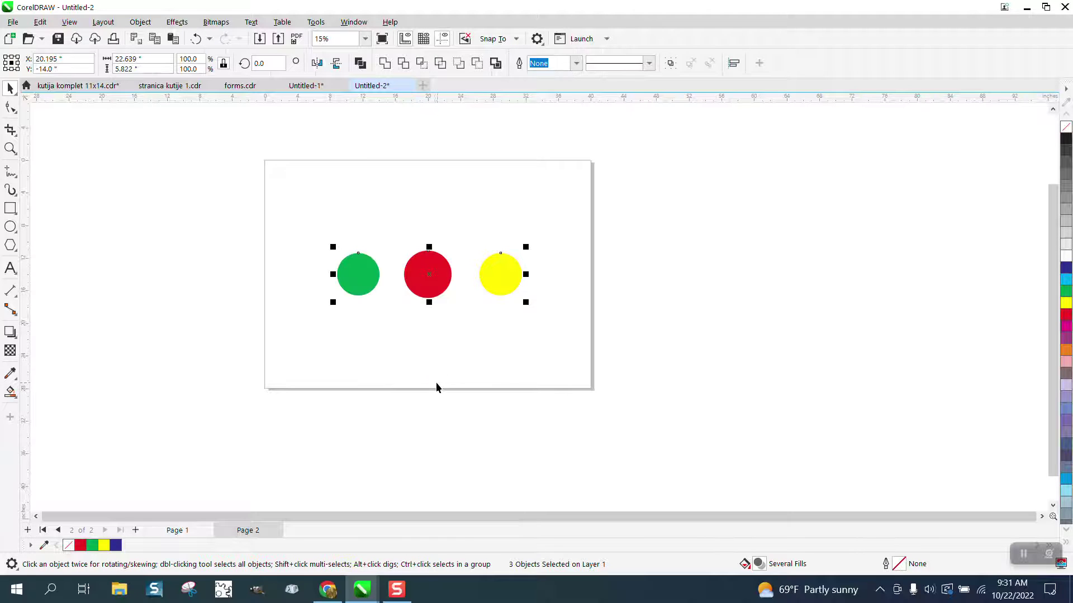
pyautogui.click(189, 248)
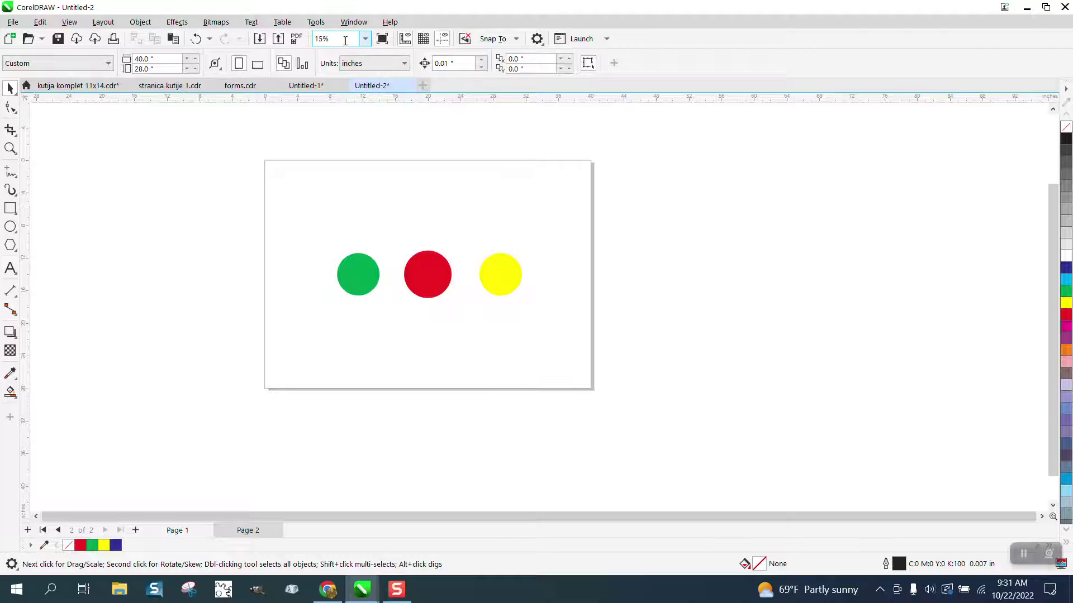
# Step: Stop the macro recording and delete page 2 from the document
pyautogui.click(316, 22)
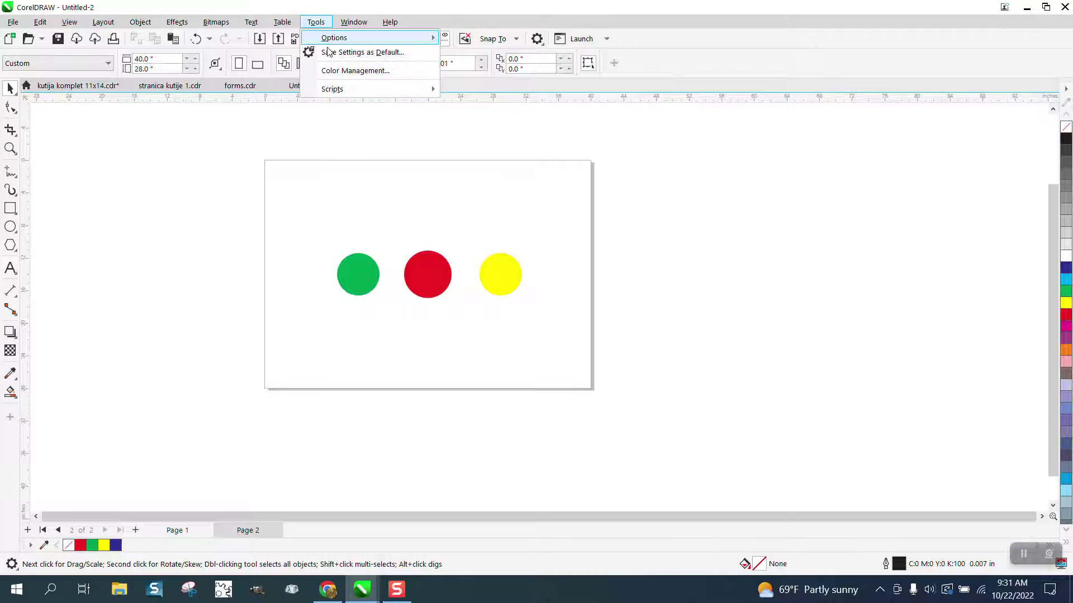
pyautogui.moveTo(335, 89)
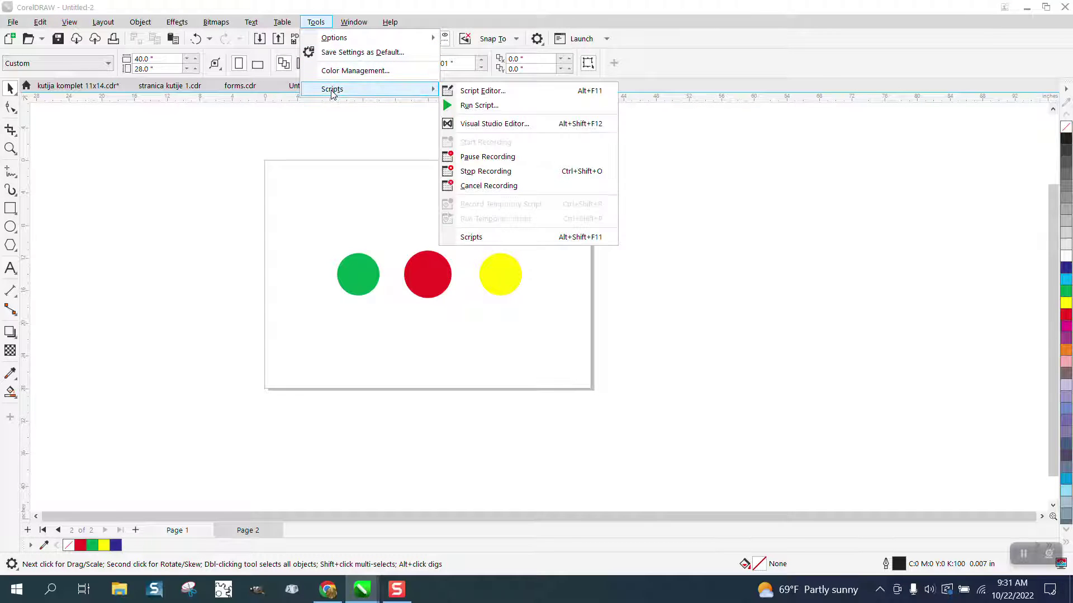
pyautogui.click(485, 171)
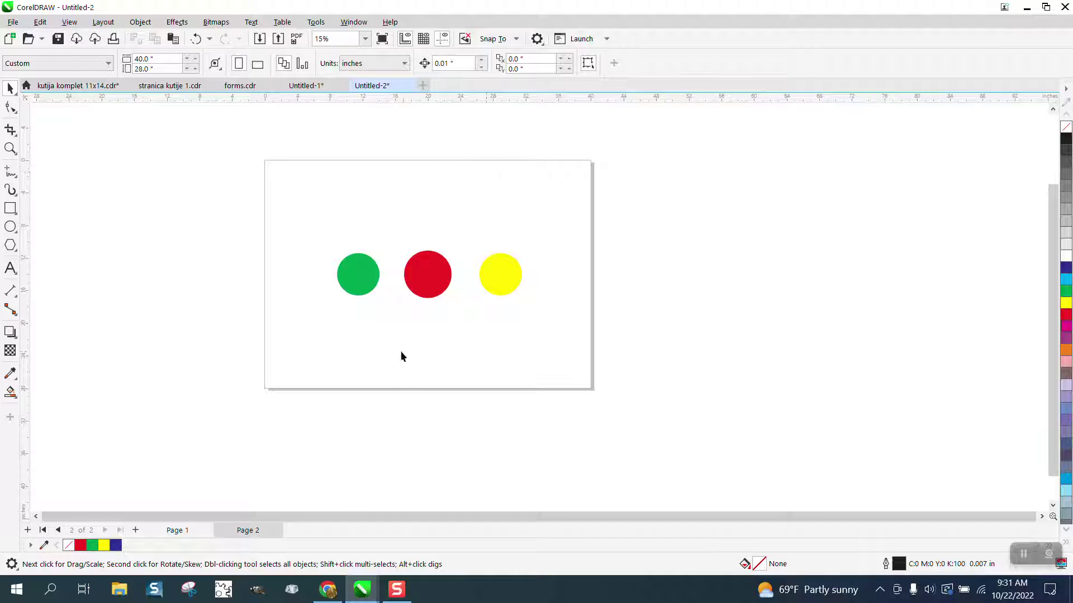
pyautogui.rightClick(257, 530)
pyautogui.click(297, 506)
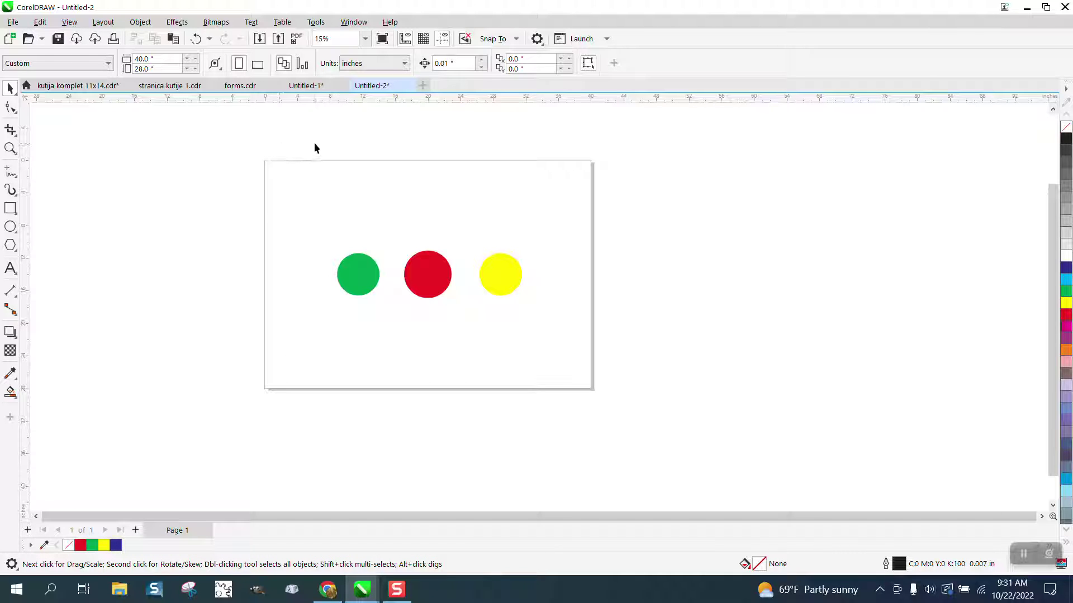
# Step: Run the page2 macro from the recorded global macros and compare pages 1 and 2
pyautogui.click(321, 25)
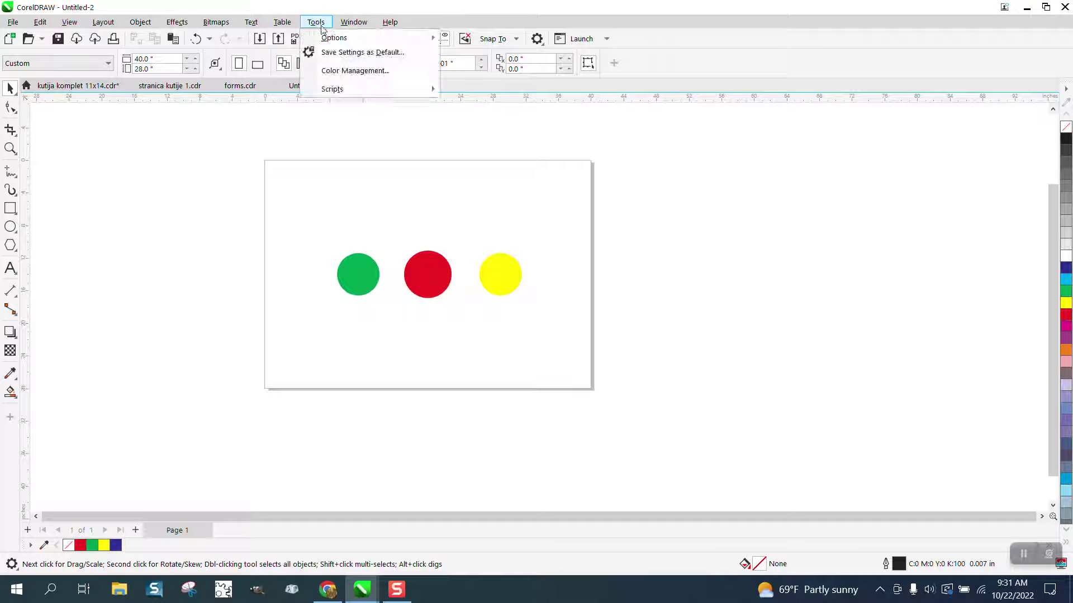
pyautogui.moveTo(333, 96)
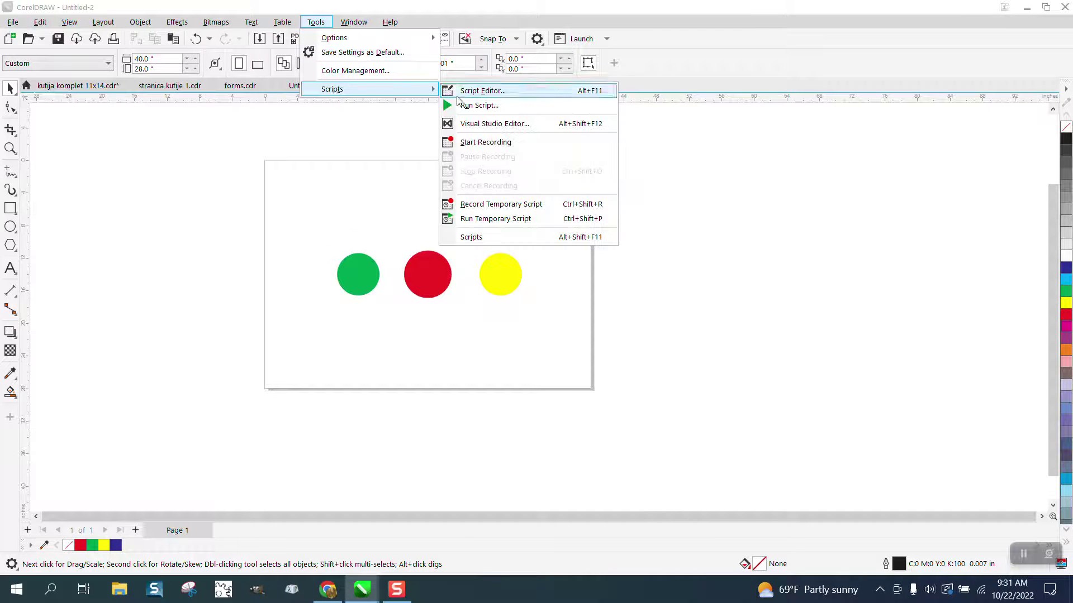
pyautogui.click(479, 245)
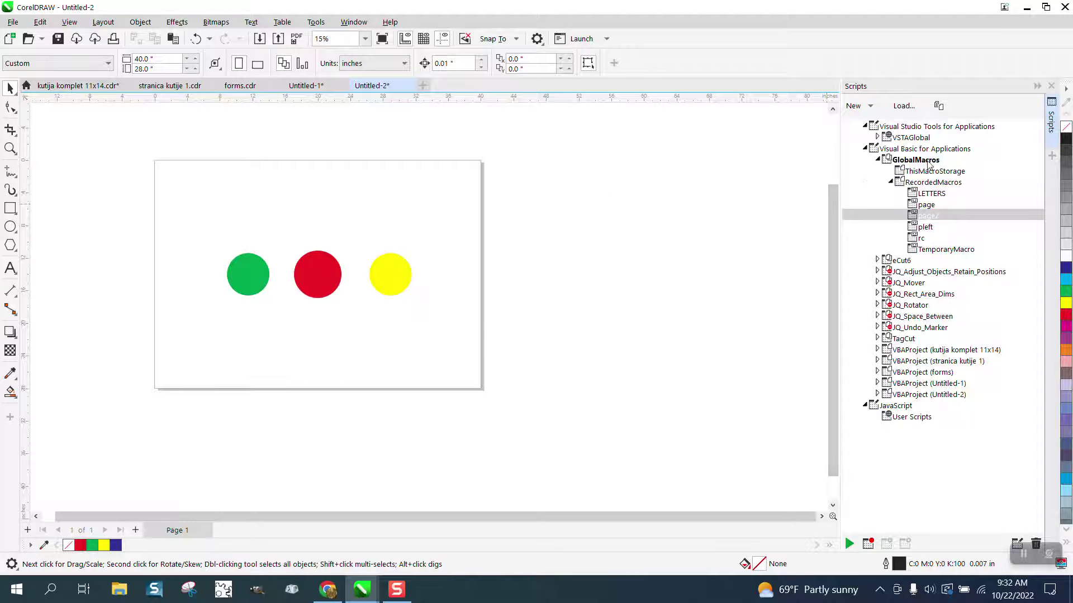
pyautogui.doubleClick(926, 217)
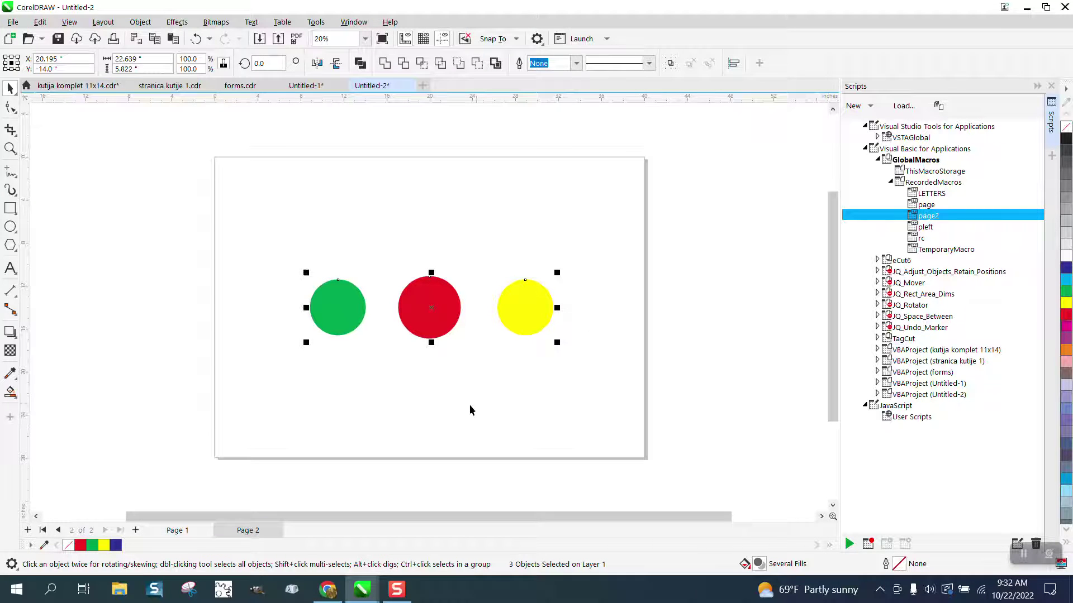
pyautogui.click(196, 531)
pyautogui.click(235, 530)
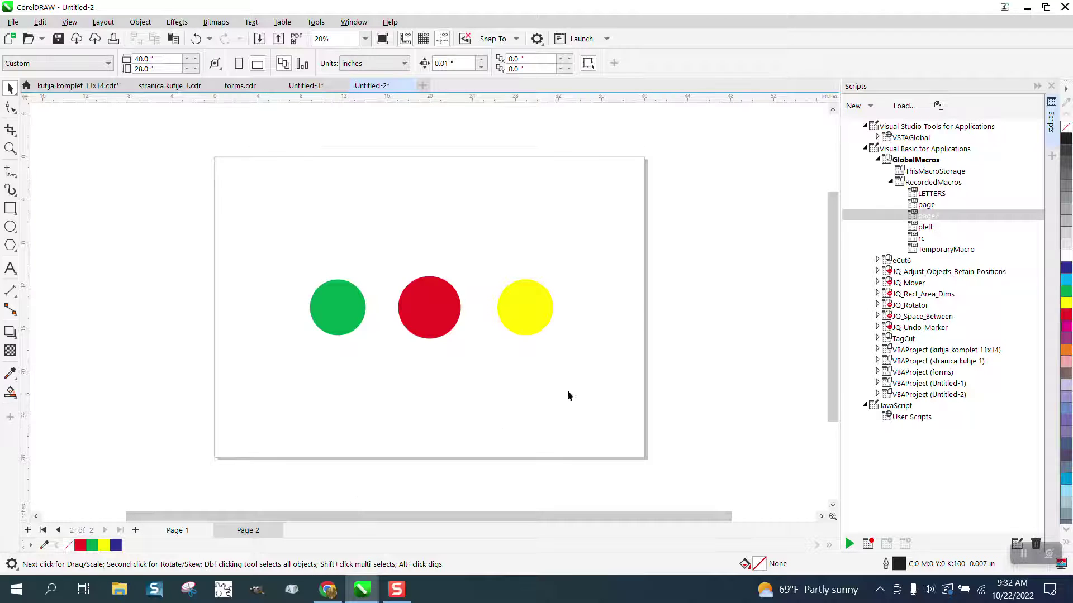
# Step: Assign J as the keyboard shortcut for the page2 macro in the Main shortcut table
pyautogui.rightClick(925, 217)
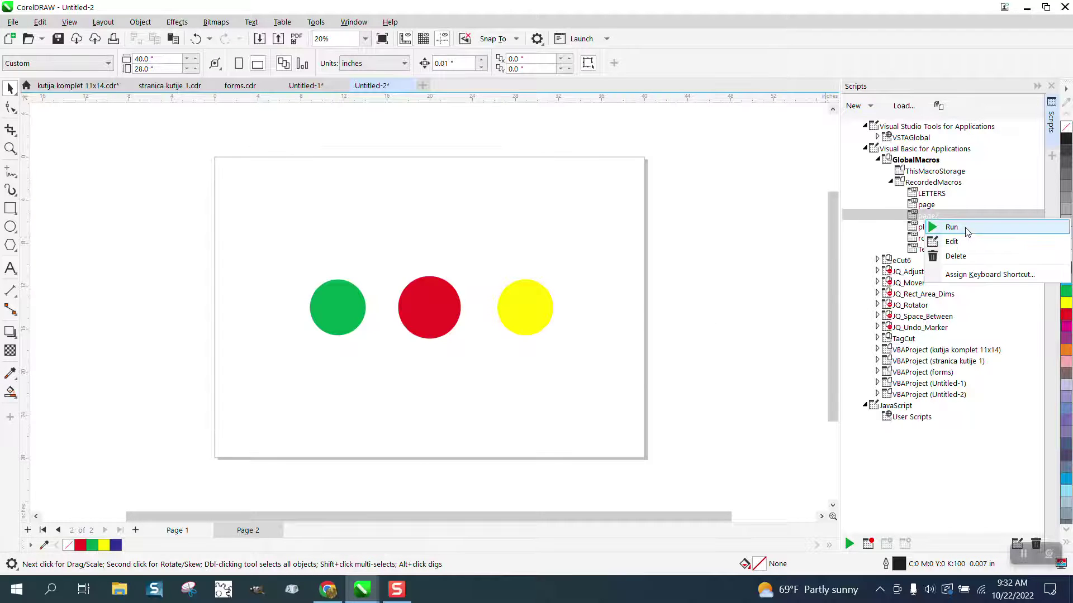
pyautogui.click(966, 278)
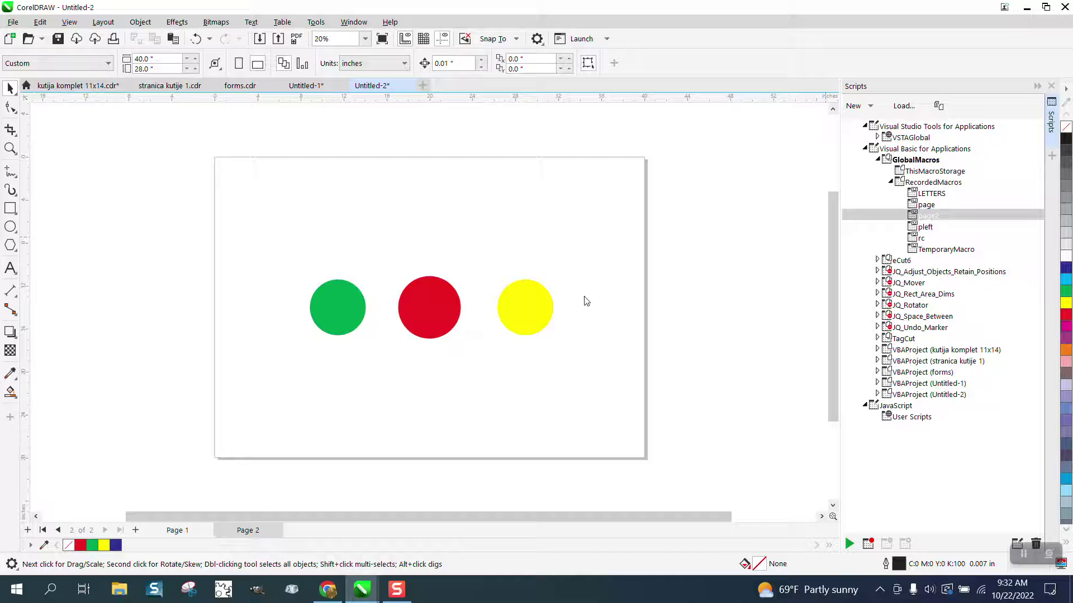
pyautogui.rightClick(938, 222)
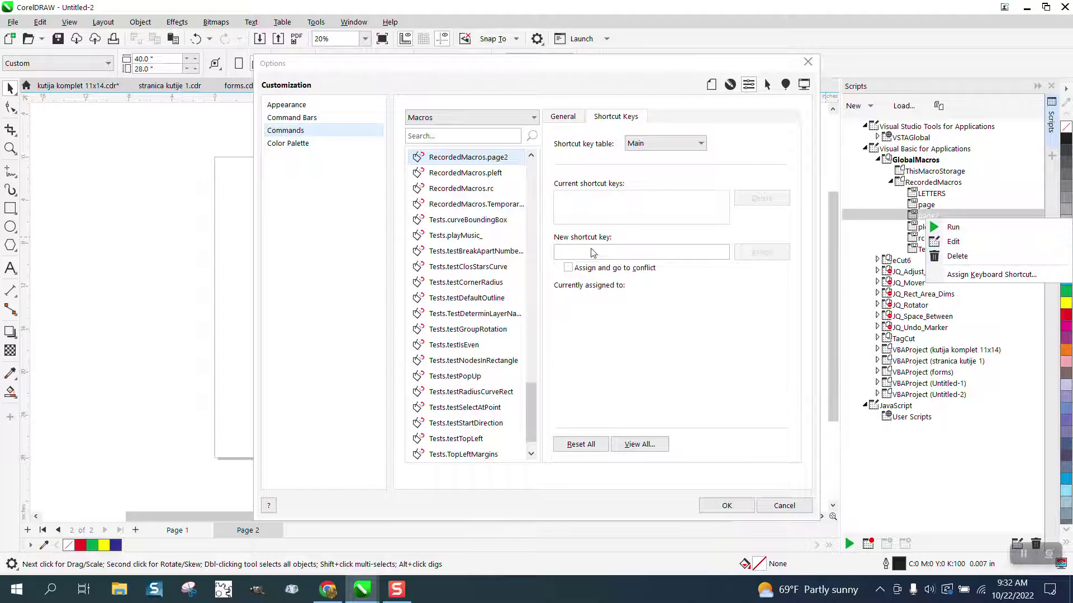
pyautogui.click(564, 252)
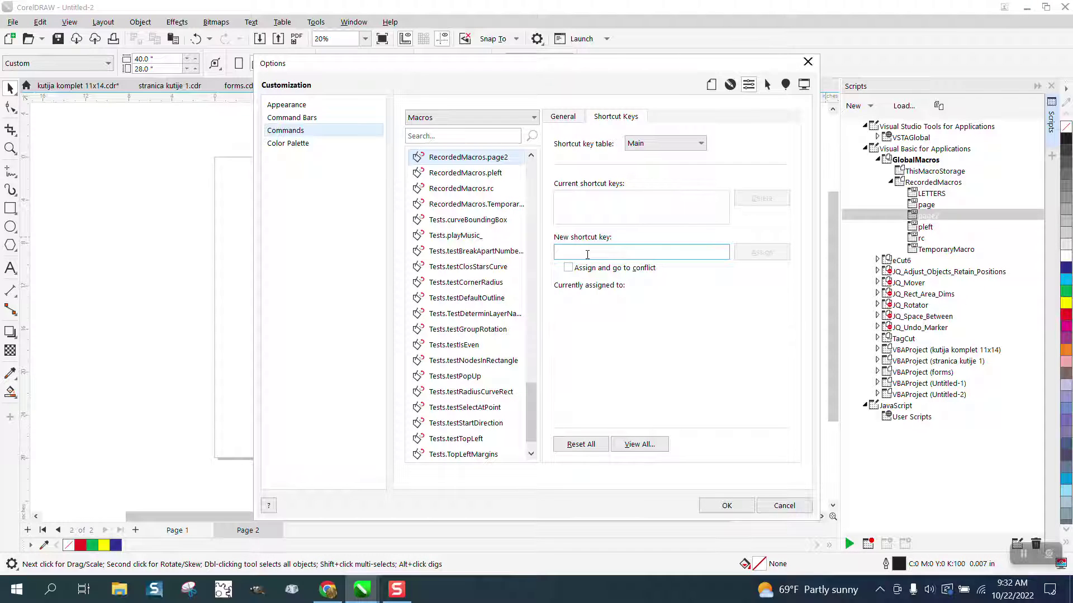
pyautogui.press('h')
pyautogui.press('BackSpace')
pyautogui.press('j')
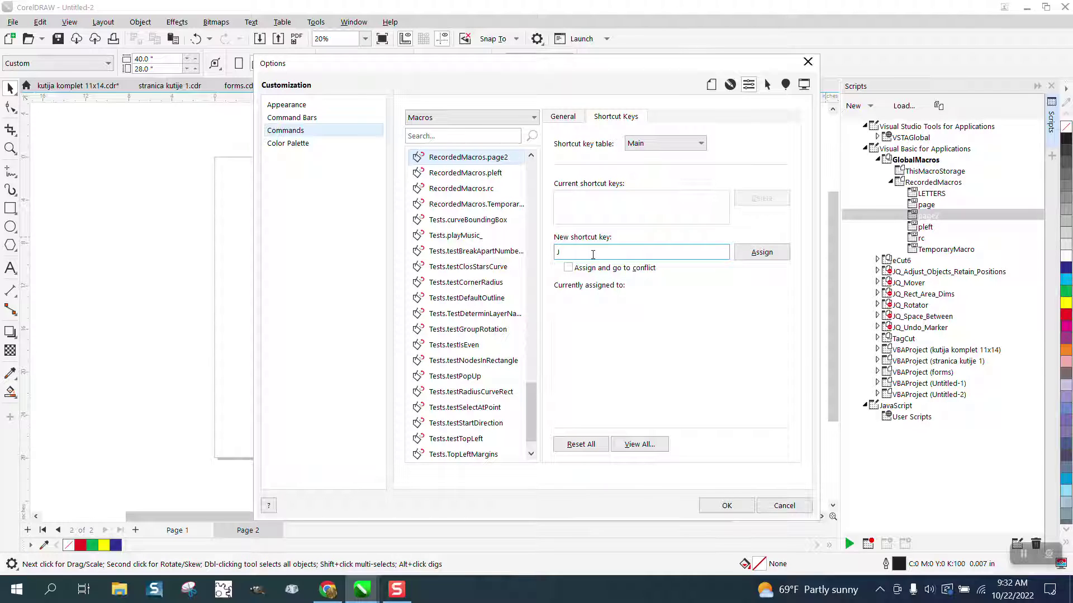
pyautogui.click(762, 254)
pyautogui.click(725, 505)
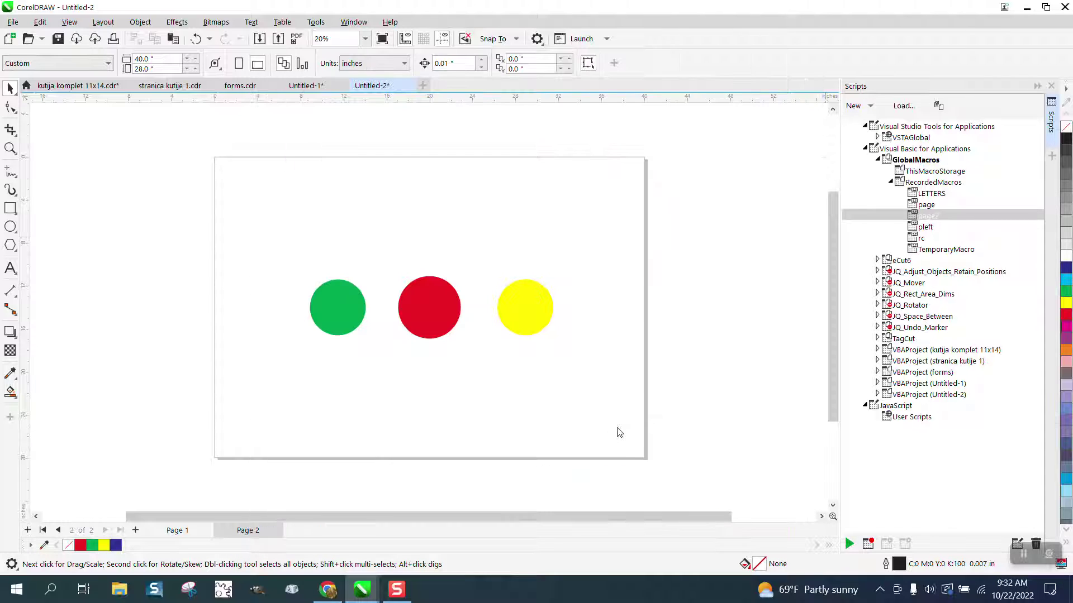
# Step: Close the scripts list and run the page2 macro twice to create pages 3 and 4 with the circles
pyautogui.click(1051, 86)
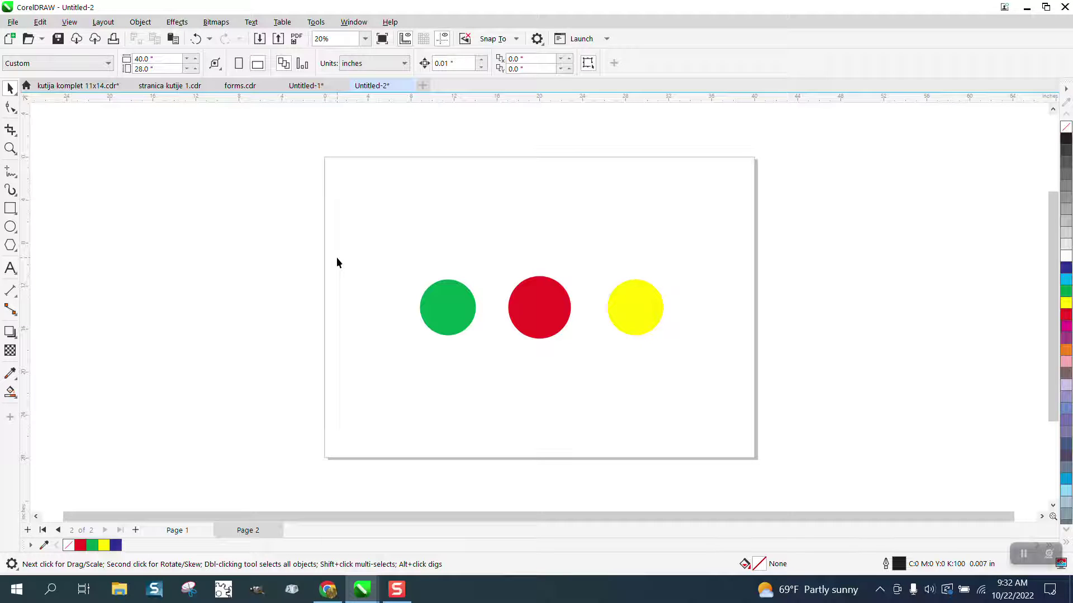
pyautogui.press('j')
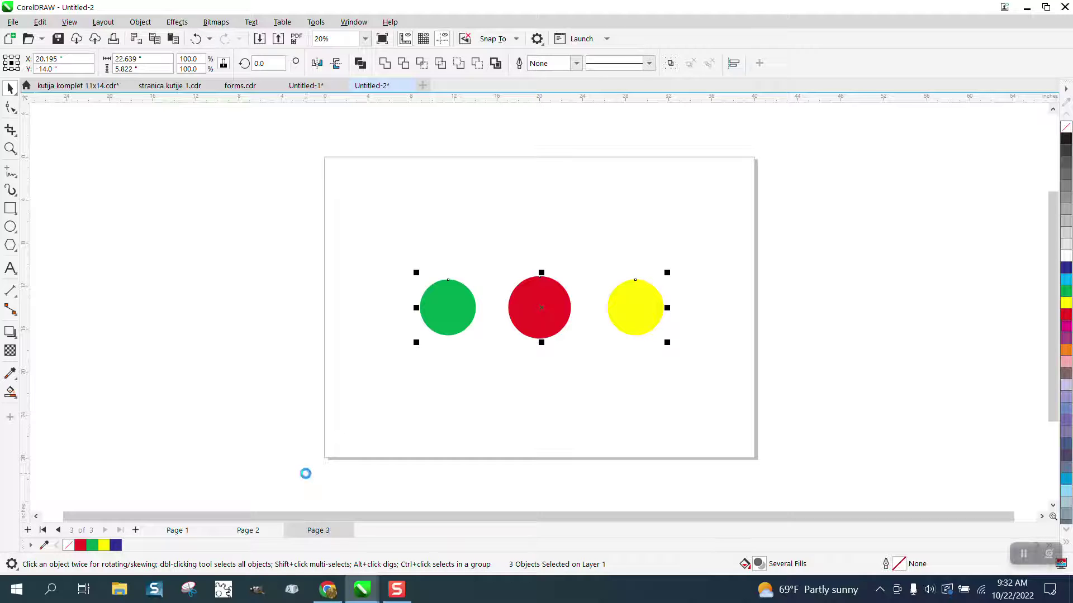
pyautogui.click(380, 394)
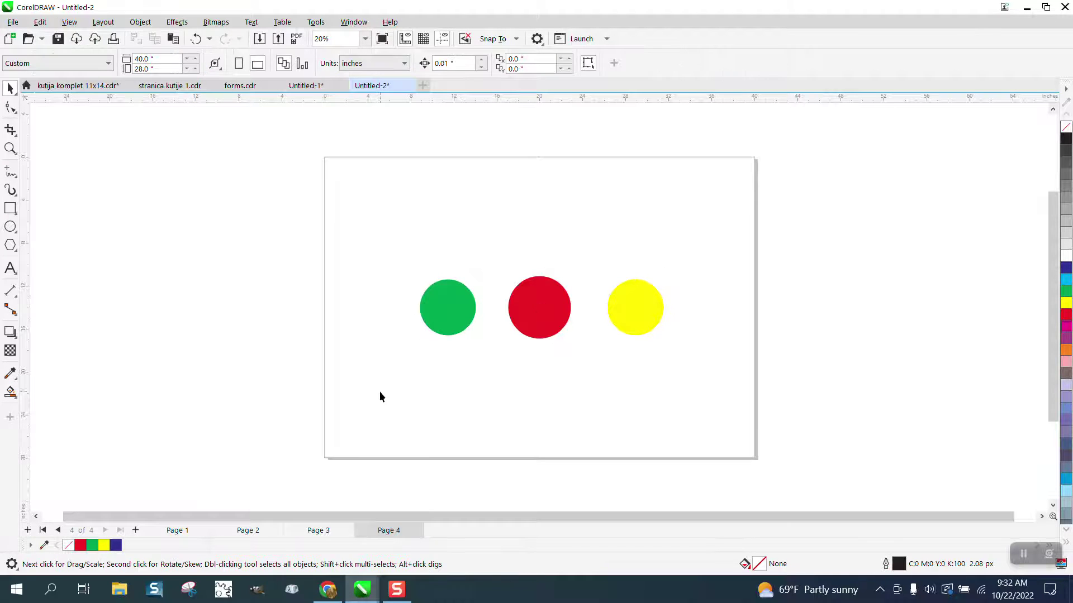
# Step: Delete the green and red circles on page 4 and center the yellow circle on the page
pyautogui.moveTo(410, 234); pyautogui.dragTo(583, 386)
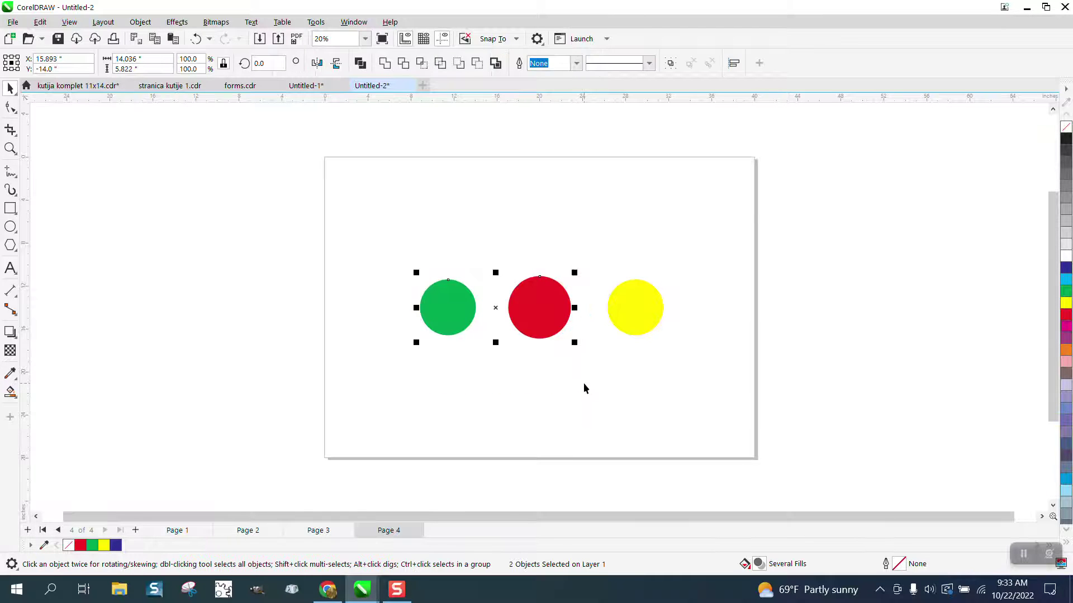
pyautogui.press('Delete')
pyautogui.click(635, 307)
pyautogui.press('p')
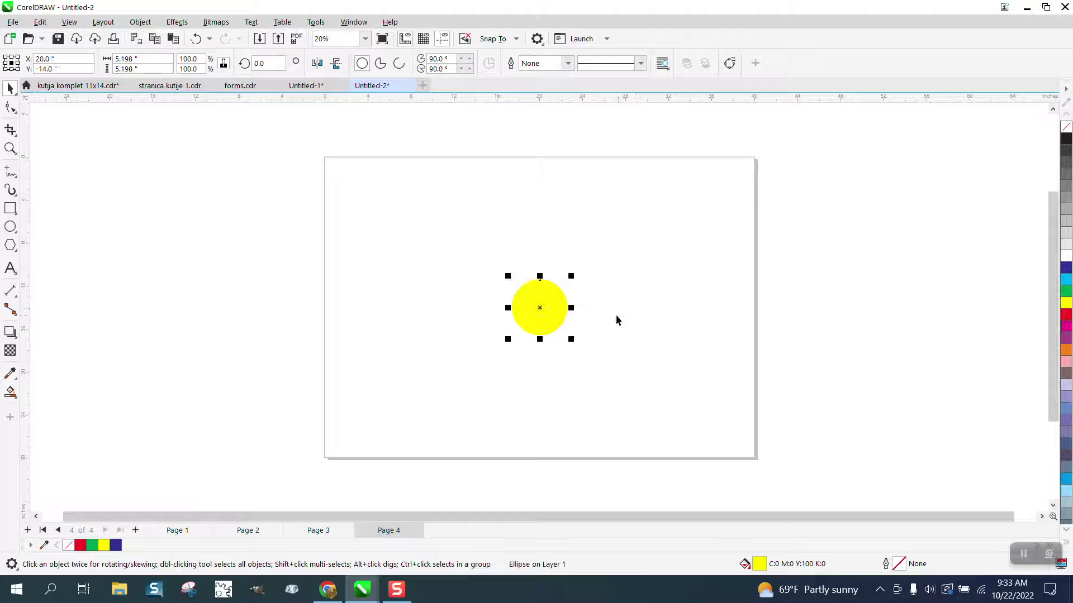
# Step: On page 3, delete the red and yellow circles and center the green circle on the page
pyautogui.click(320, 532)
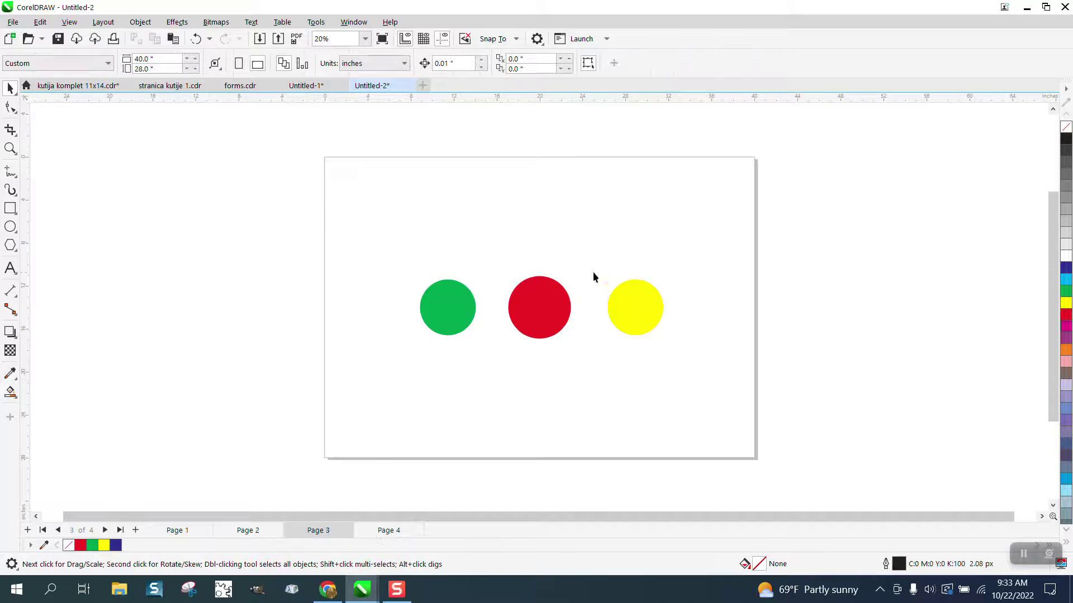
pyautogui.moveTo(612, 340); pyautogui.dragTo(726, 373)
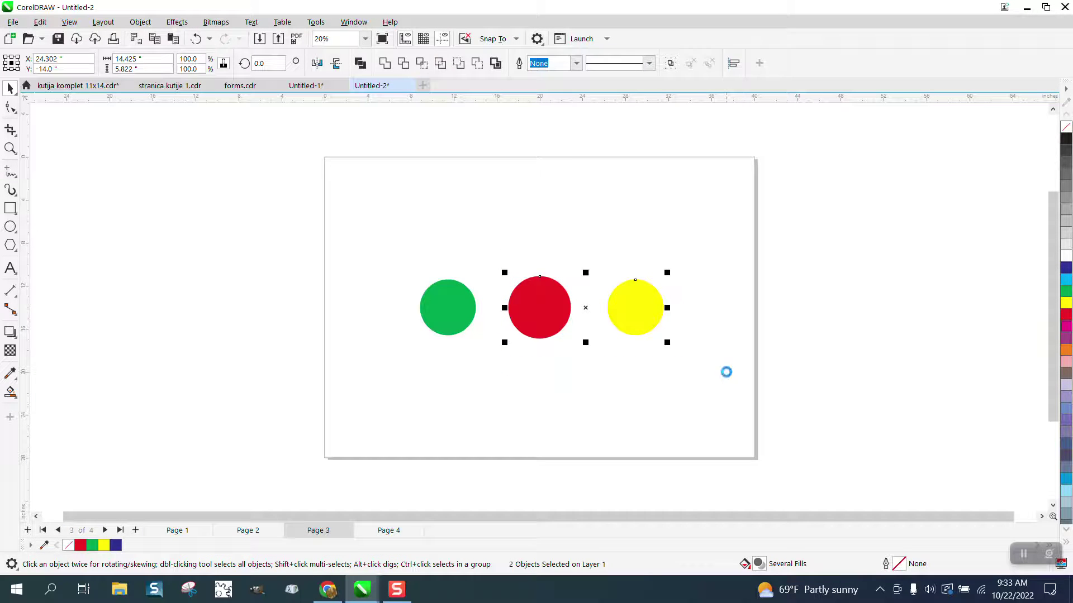
pyautogui.press('Delete')
pyautogui.click(455, 321)
pyautogui.press('p')
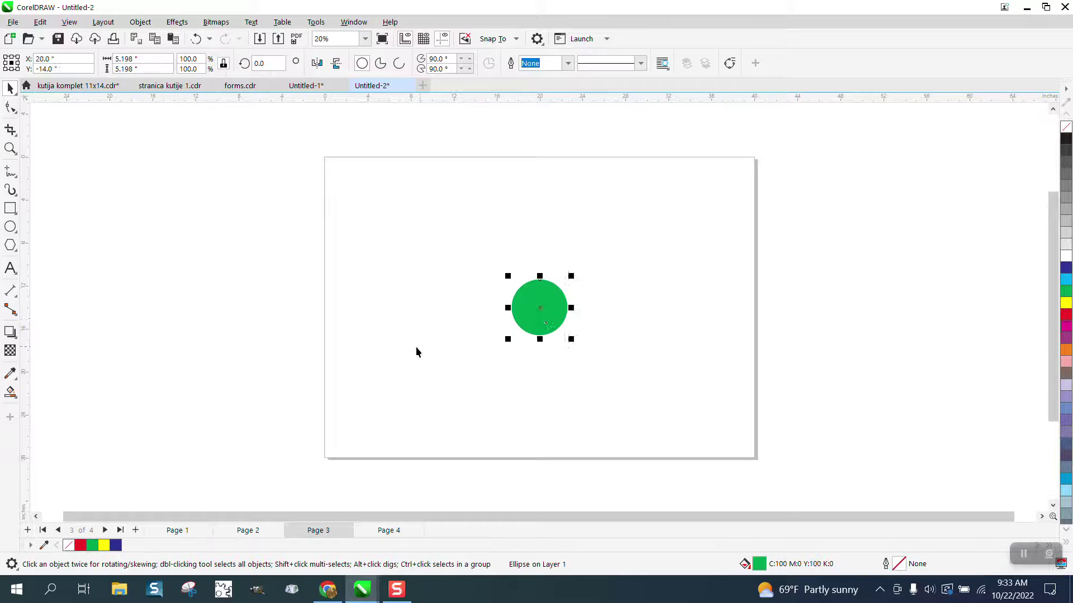
# Step: On page 2, delete the green and yellow circles, keeping only the red circle
pyautogui.click(251, 530)
pyautogui.moveTo(417, 257); pyautogui.dragTo(499, 371)
pyautogui.press('Delete')
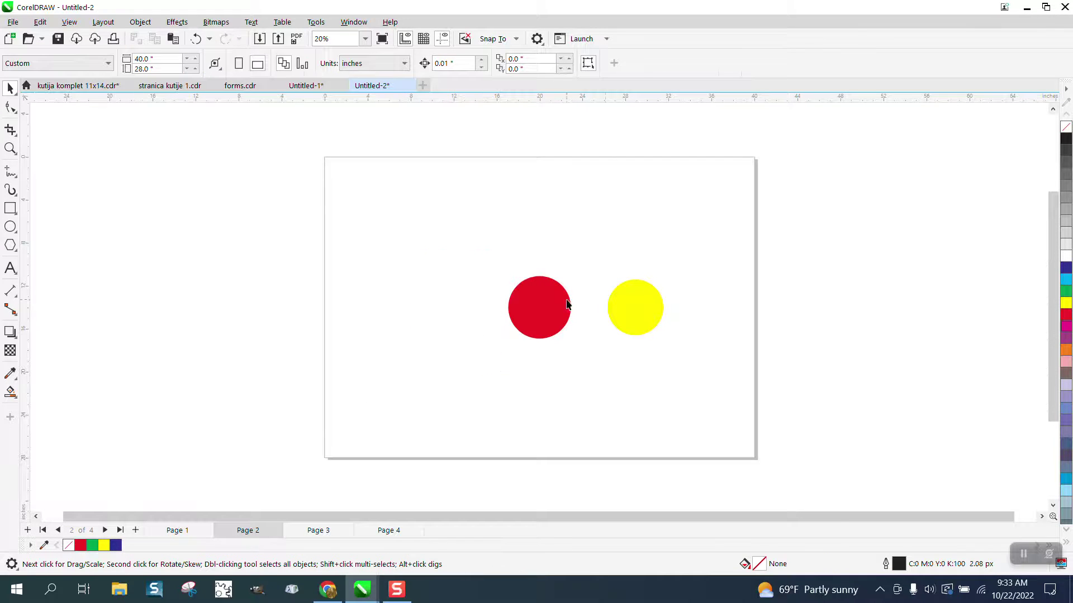
pyautogui.click(625, 291)
pyautogui.press('Delete')
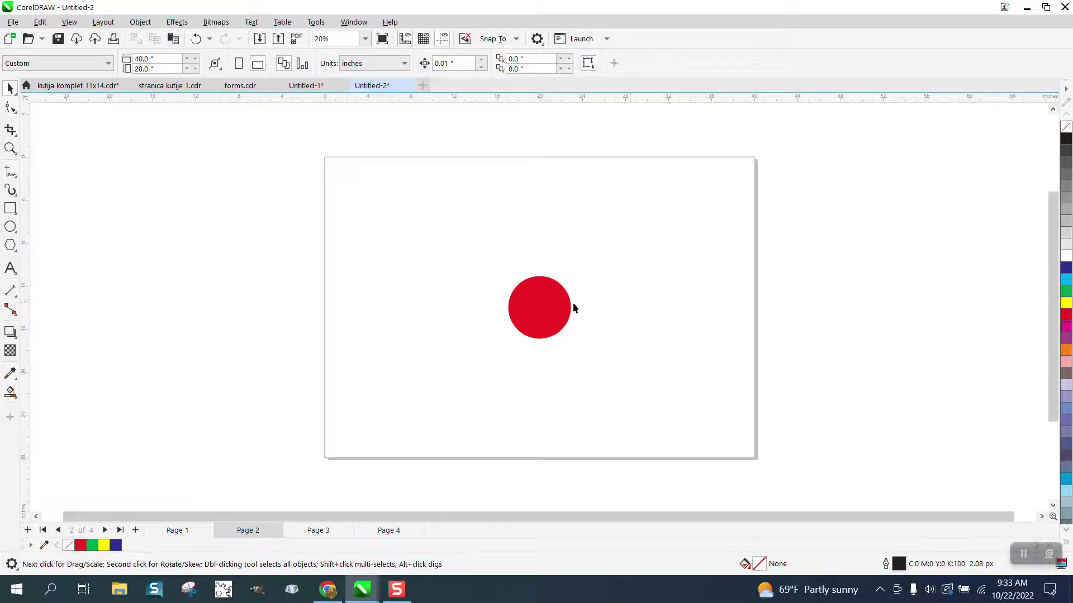
# Step: Review pages 1 to 4 and delete pages 4, 3 and 2, keeping only page 1
pyautogui.click(178, 531)
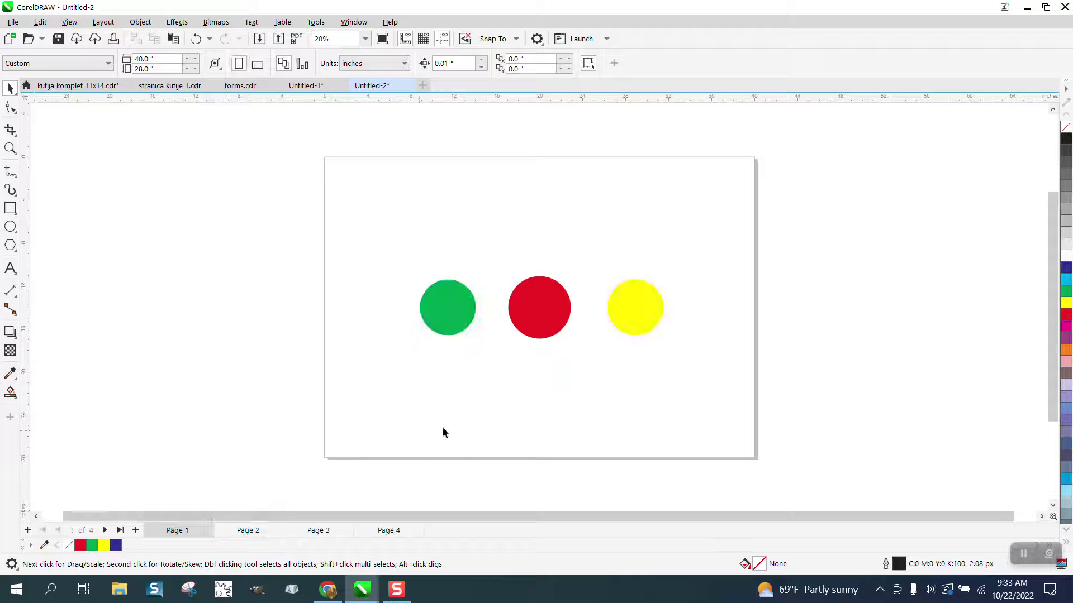
pyautogui.click(251, 531)
pyautogui.click(313, 530)
pyautogui.click(386, 531)
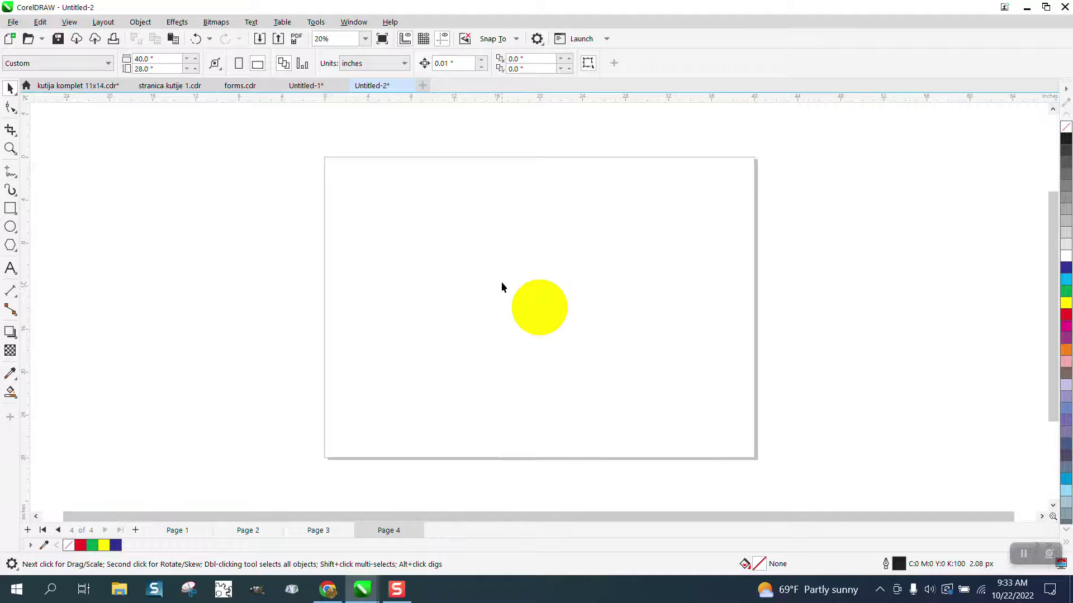
pyautogui.rightClick(403, 534)
pyautogui.click(435, 512)
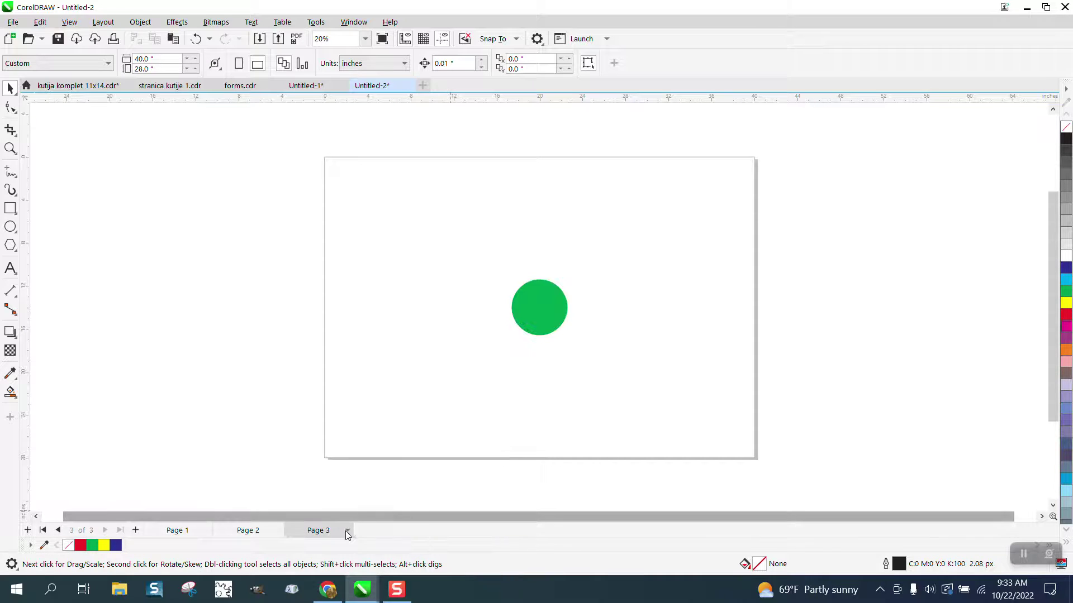
pyautogui.rightClick(331, 530)
pyautogui.click(363, 510)
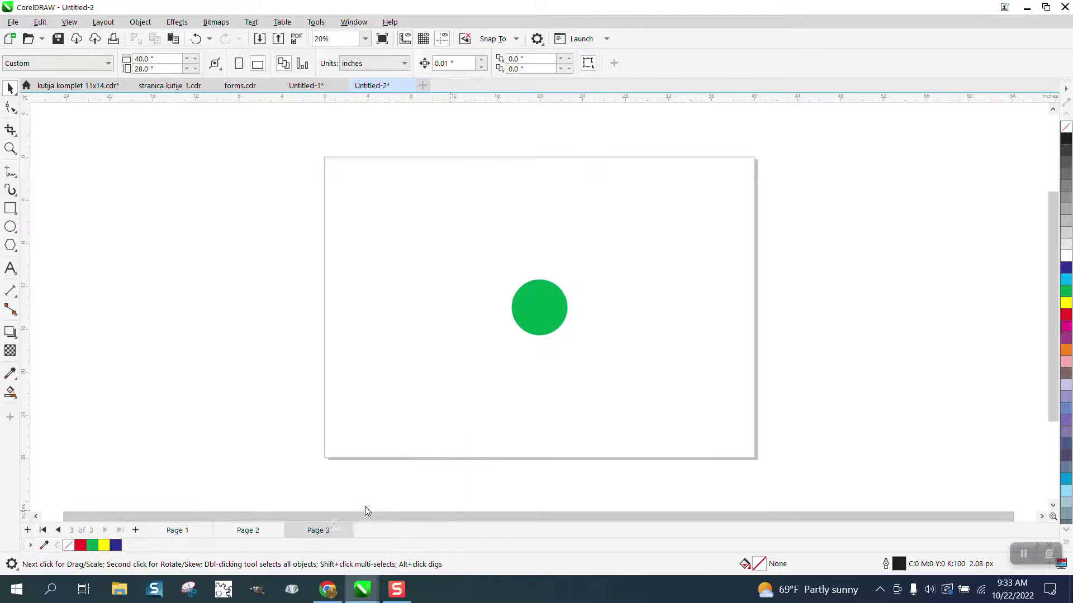
pyautogui.rightClick(262, 529)
pyautogui.click(308, 508)
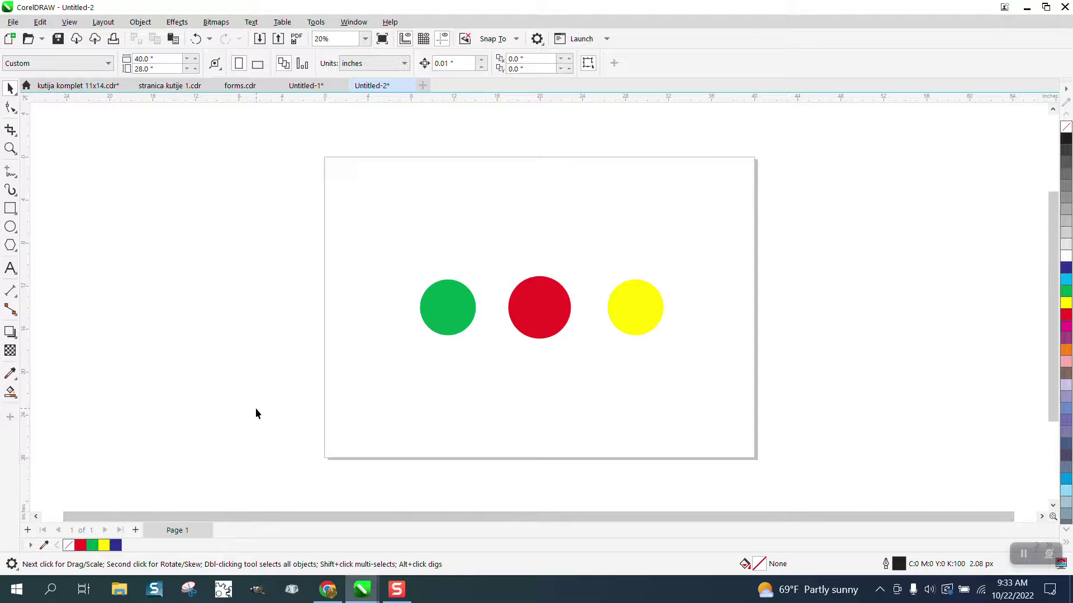
# Step: Copy the circles to page 2 with the page2 macro, move them to the page's upper-left area, and run it again to create page 3
pyautogui.hotkey('ctrl', 'z')
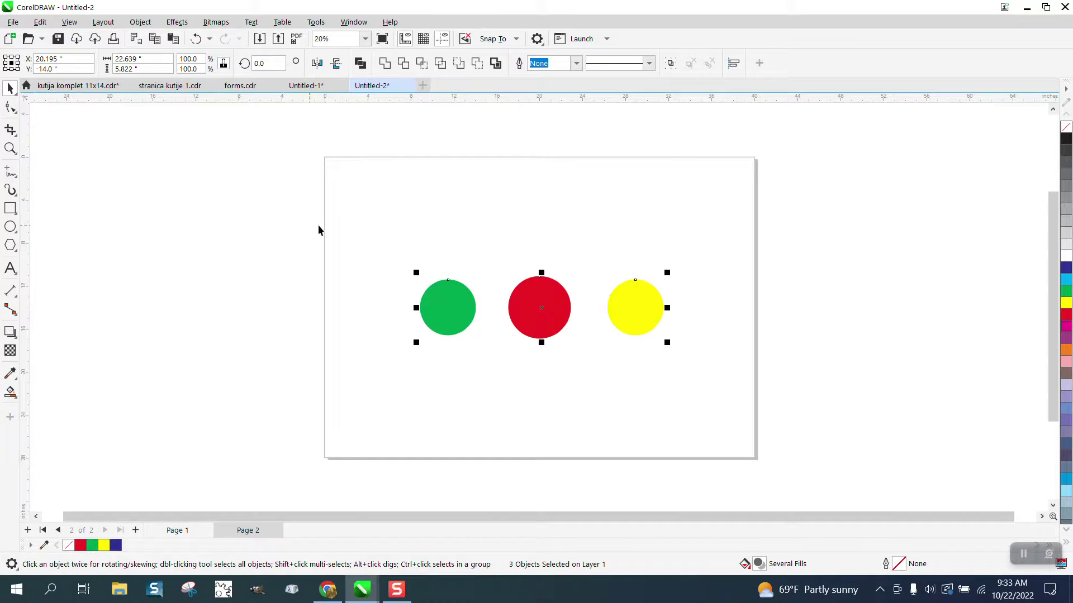
pyautogui.moveTo(537, 307); pyautogui.dragTo(459, 213)
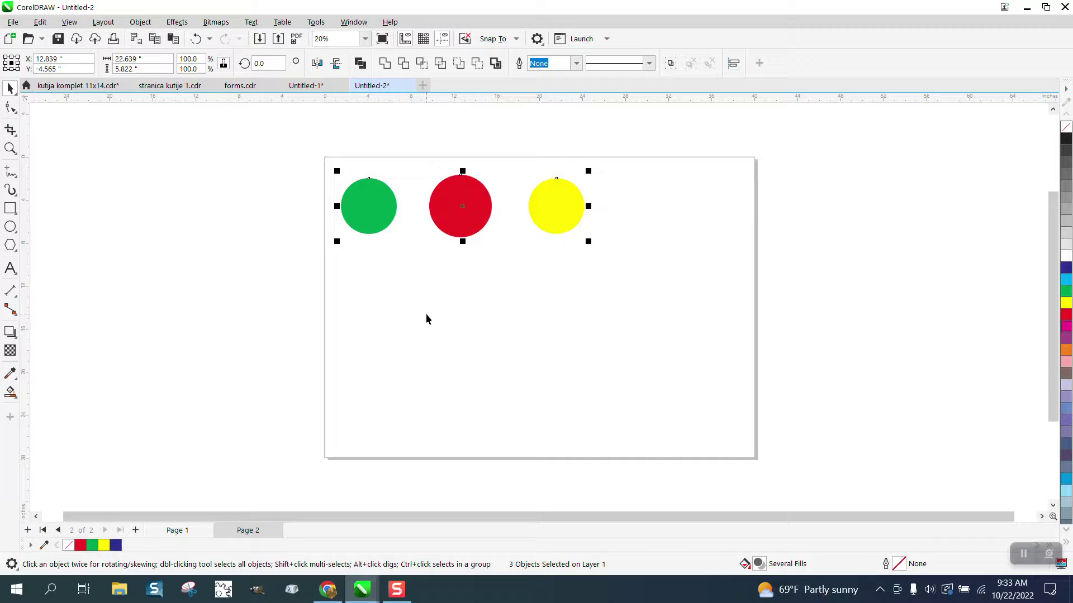
pyautogui.press('pagedown')
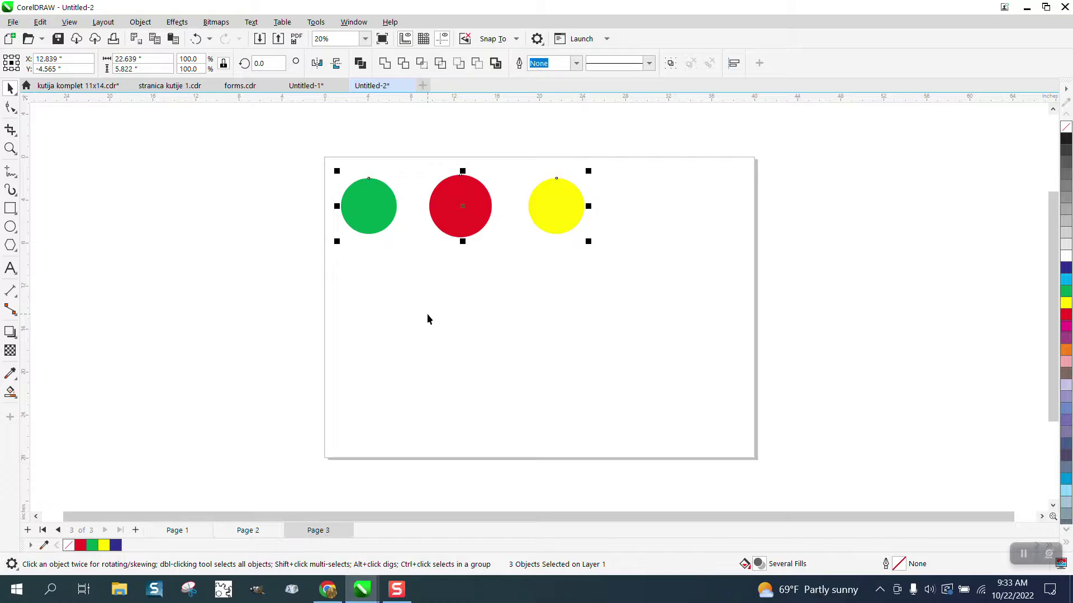
# Step: On page 1, change the fill of the green circle to light blue
pyautogui.click(176, 531)
pyautogui.click(464, 302)
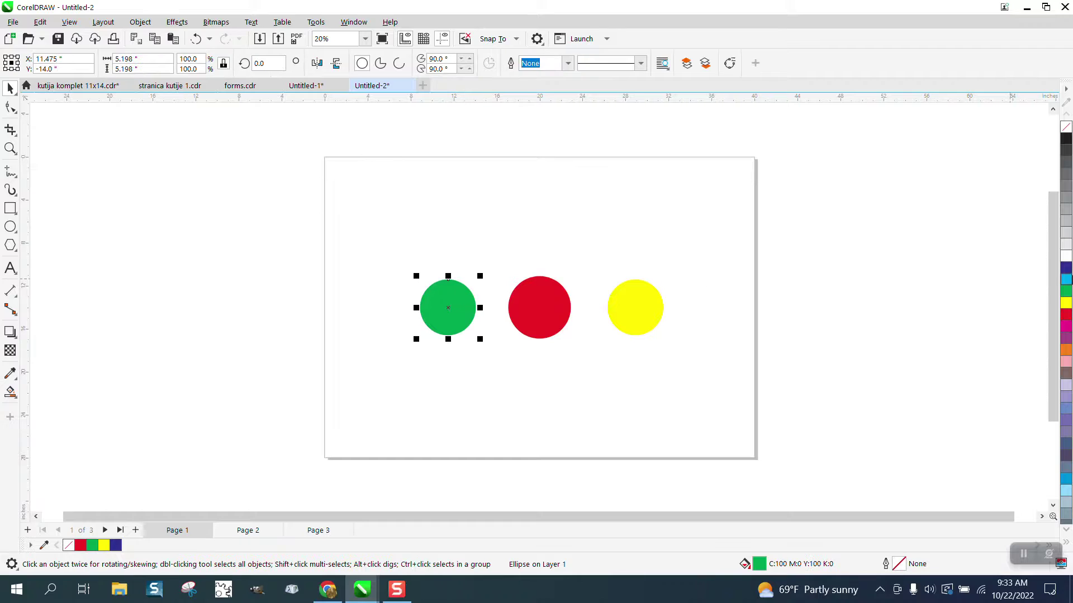
pyautogui.click(1066, 277)
# Step: Try a yellow fill on page 1's middle circle, restore its red fill, and view page 3
pyautogui.click(561, 302)
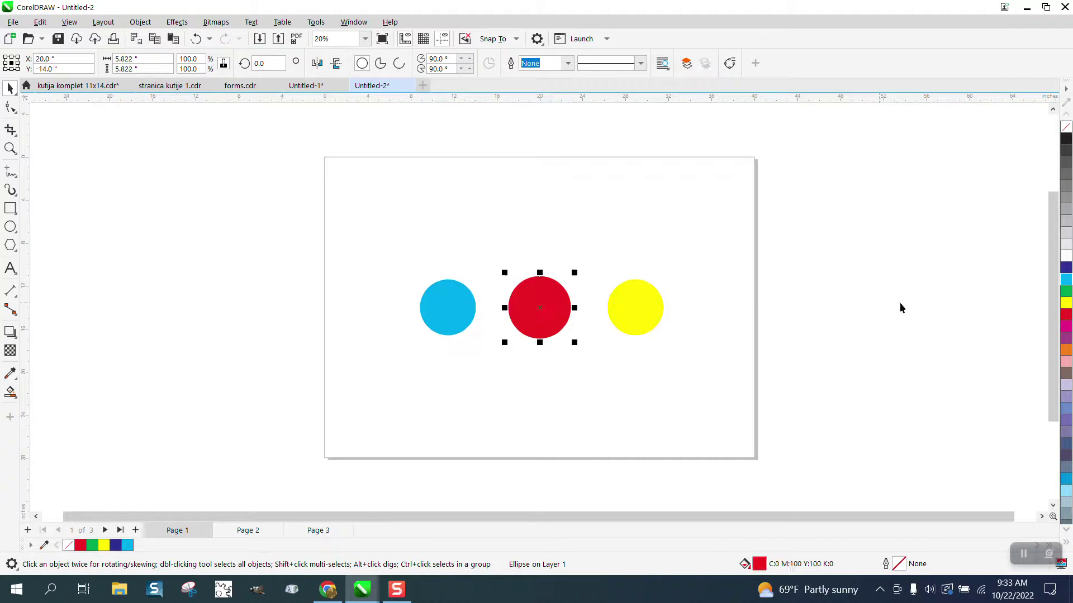
pyautogui.click(1065, 303)
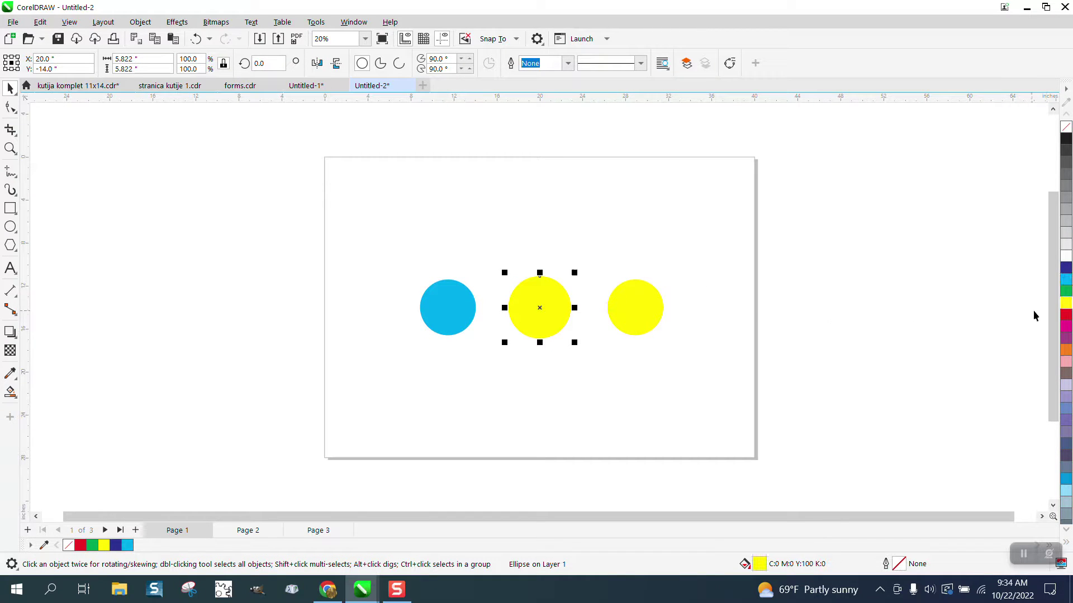
pyautogui.click(1066, 315)
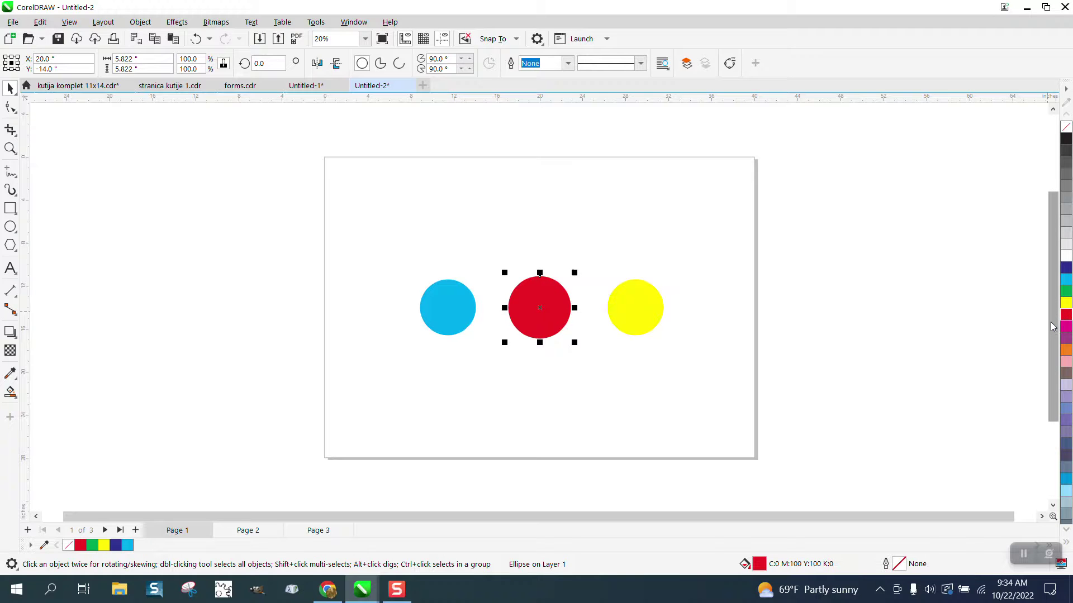
pyautogui.click(323, 531)
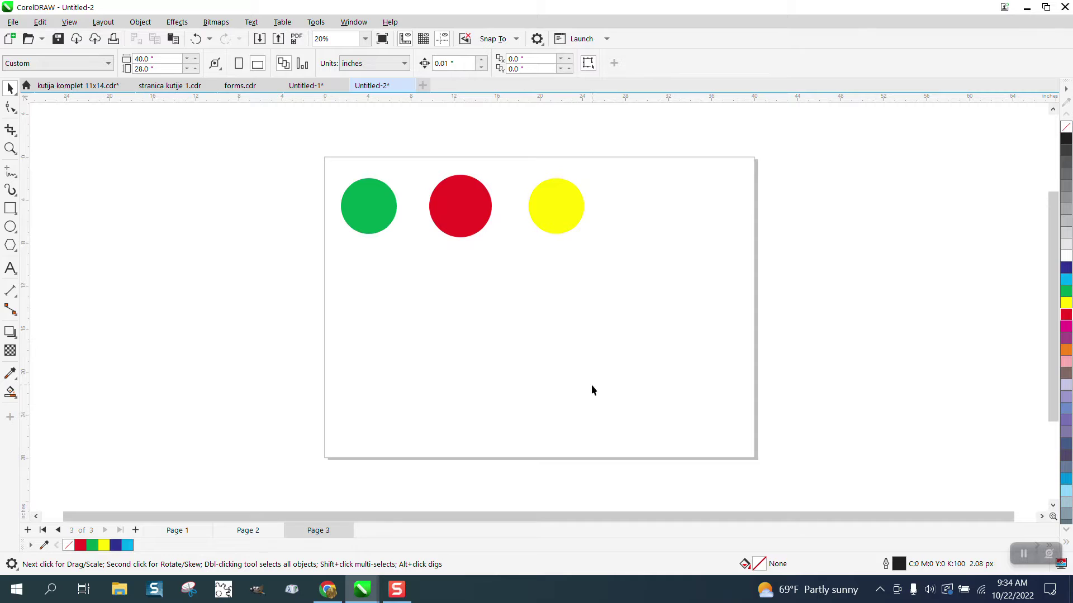